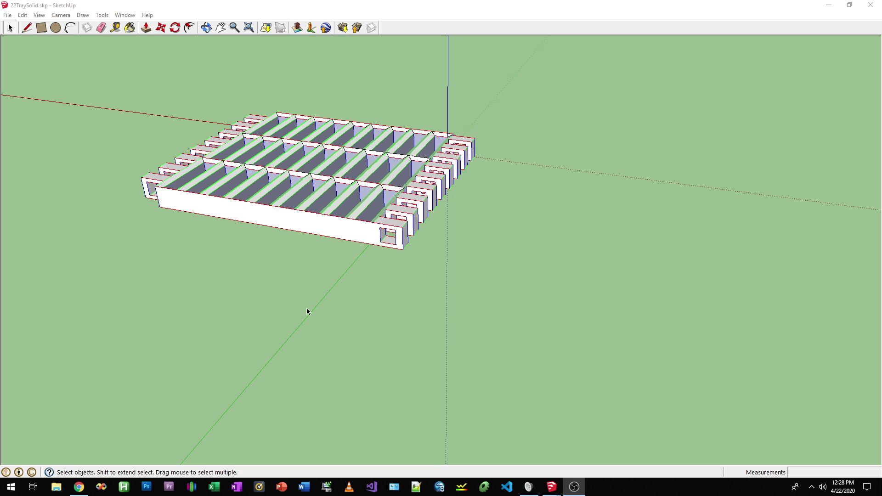
Paste a copy of the grate tray against the original tray's right edge
middle_drag(309, 276, 297, 316)
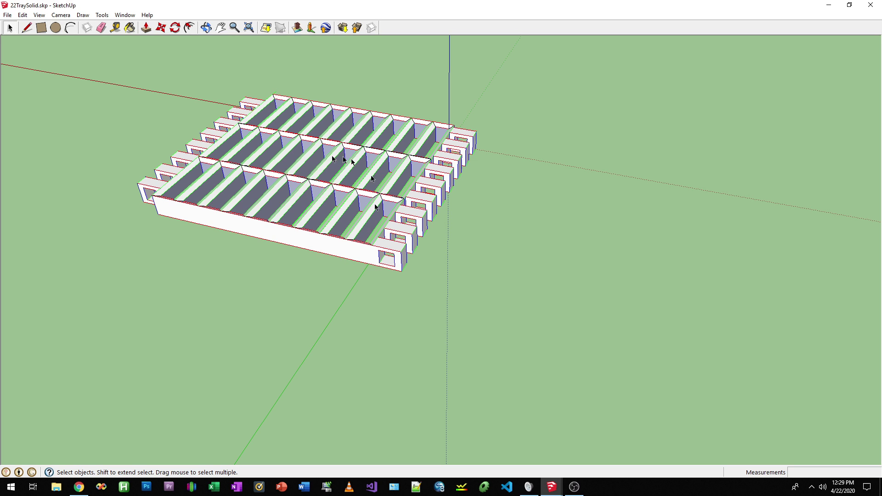
mouse_move(330, 267)
middle_down()
mouse_move(345, 250)
mouse_move(342, 278)
mouse_move(307, 287)
mouse_move(388, 281)
mouse_move(354, 309)
mouse_move(285, 309)
mouse_move(341, 280)
mouse_move(329, 280)
middle_up()
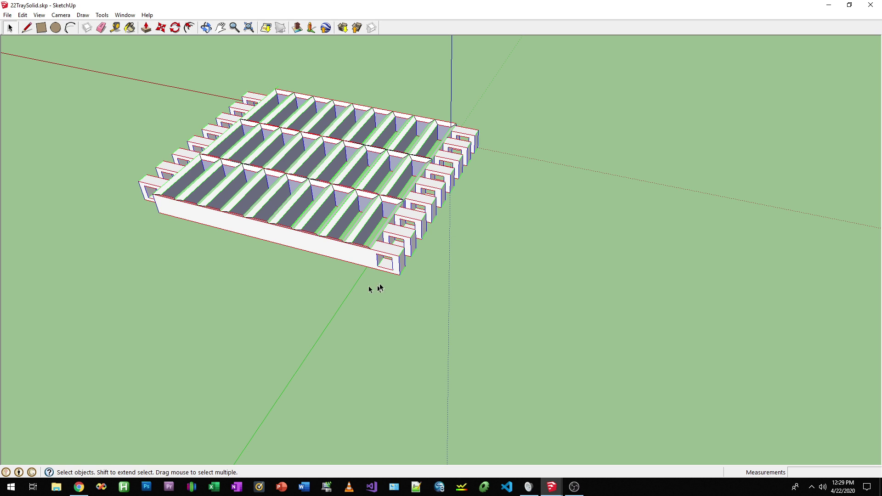
click(345, 208)
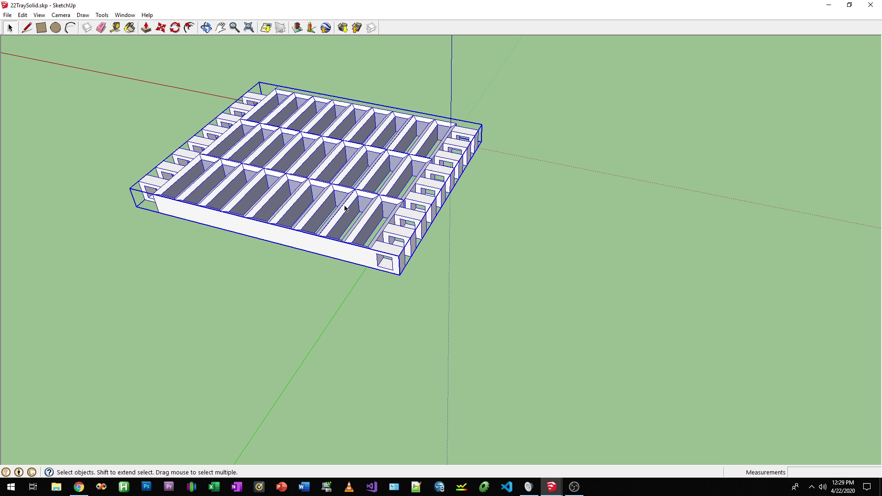
key(ctrl+v)
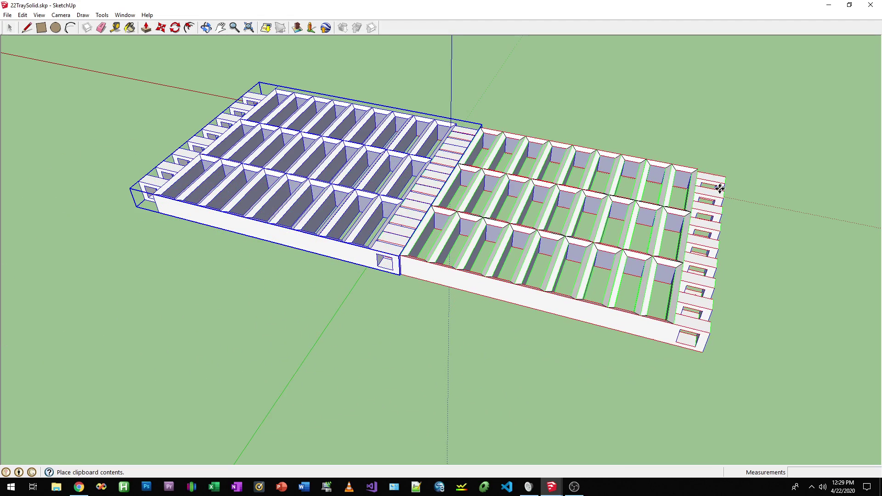
click(719, 188)
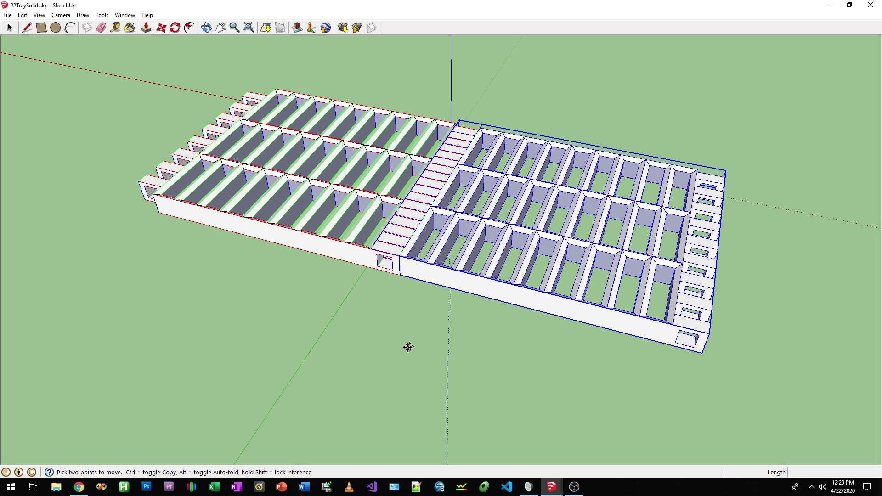
Adjust the copied tray so it sits flush with the original, then select the left tray
key(o)
drag(433, 357, 417, 357)
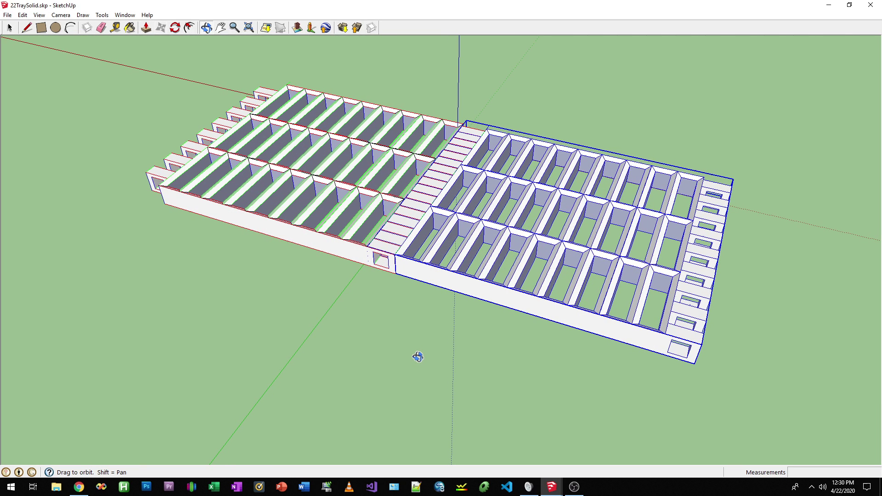
key(m)
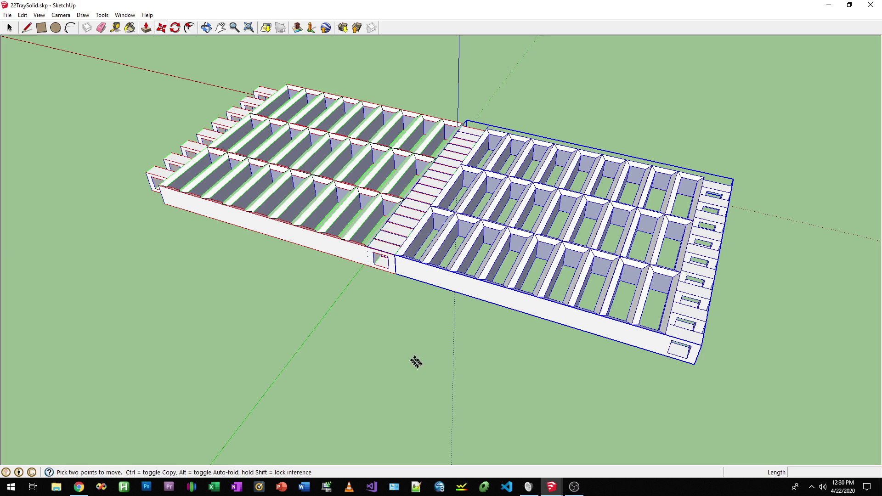
middle_drag(388, 364, 409, 274)
key(m)
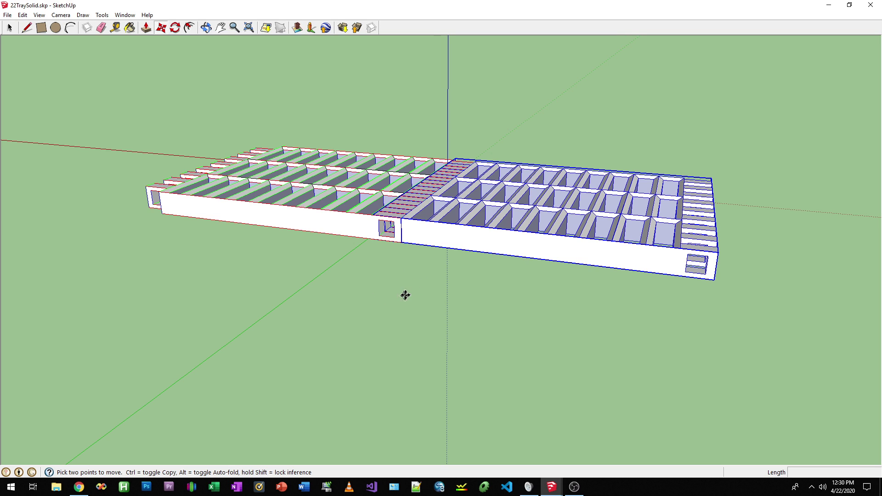
click(326, 225)
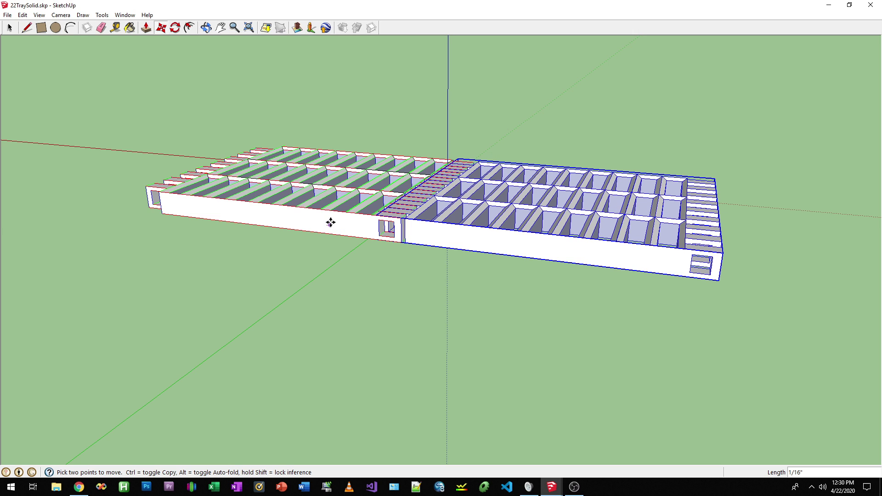
click(329, 223)
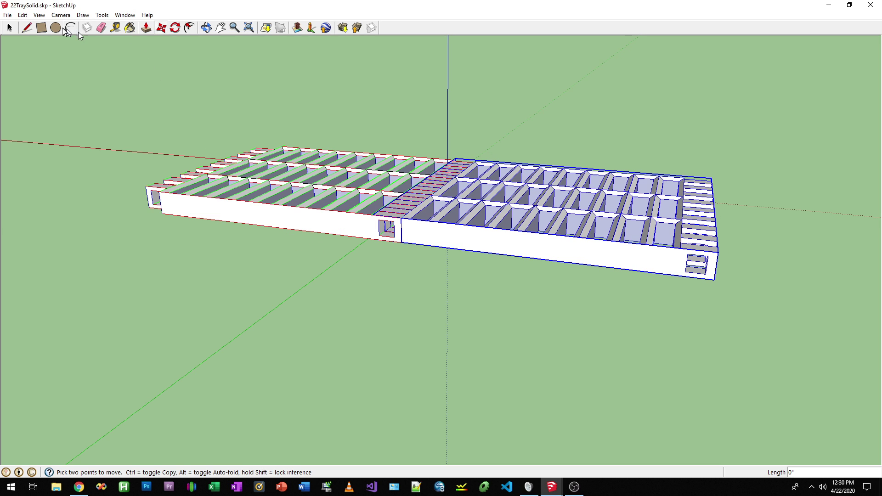
click(13, 30)
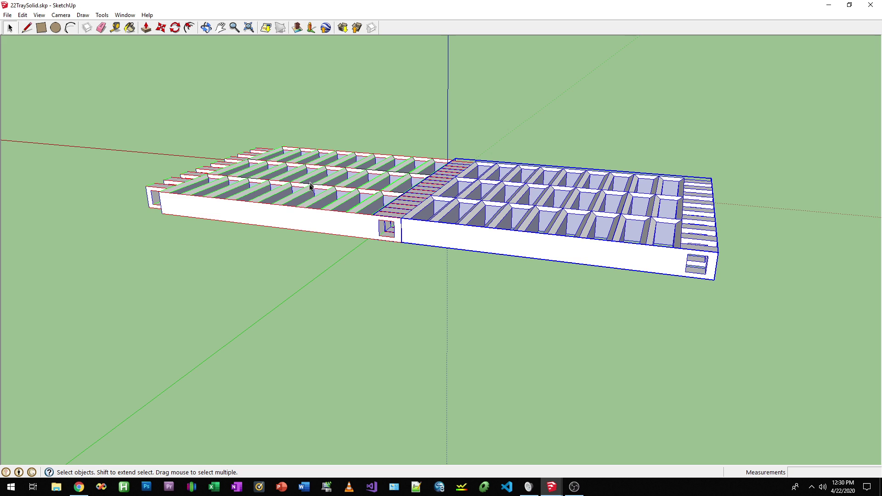
click(444, 215)
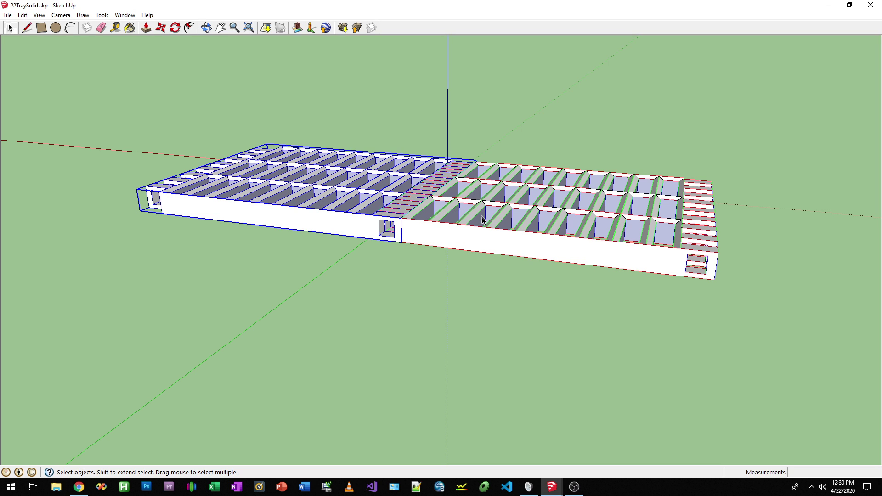
Select both trays and paste a copy of the pair in front of the row
shift+click(509, 218)
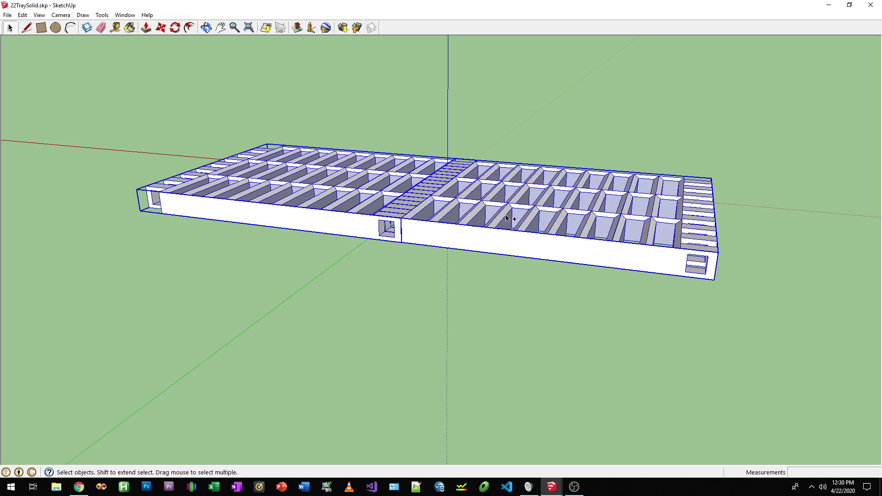
key(m)
key(ctrl+v)
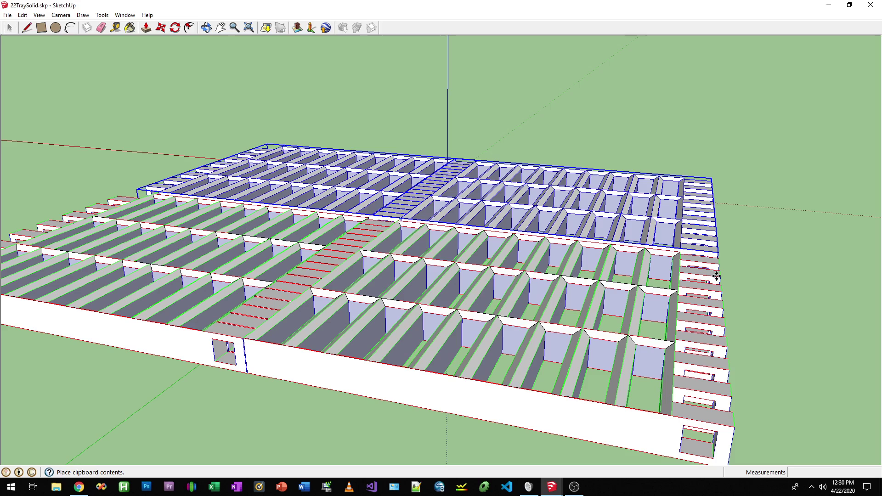
click(718, 273)
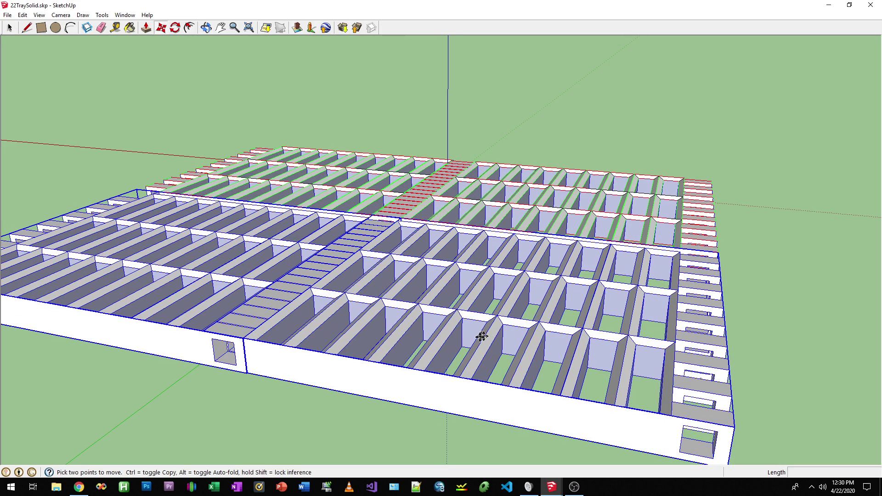
Start moving the pasted row from its corner point, viewed from low down
middle_drag(478, 334, 539, 283)
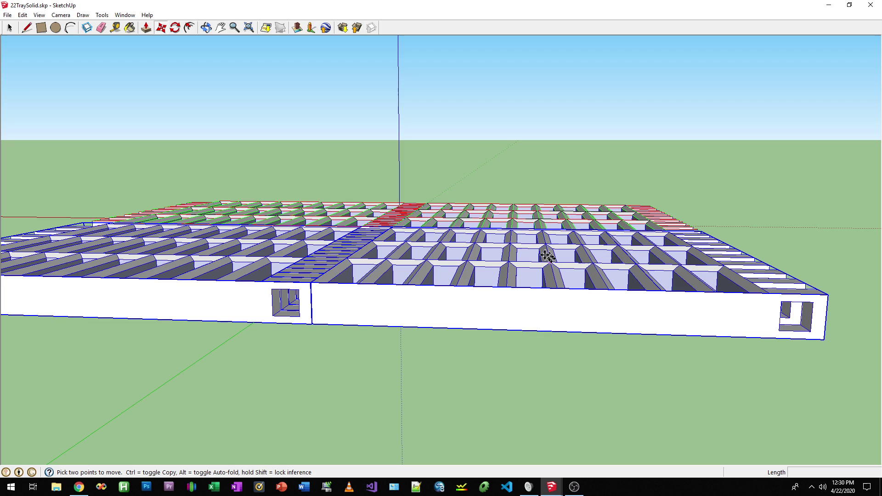
click(500, 267)
middle_drag(483, 319, 439, 335)
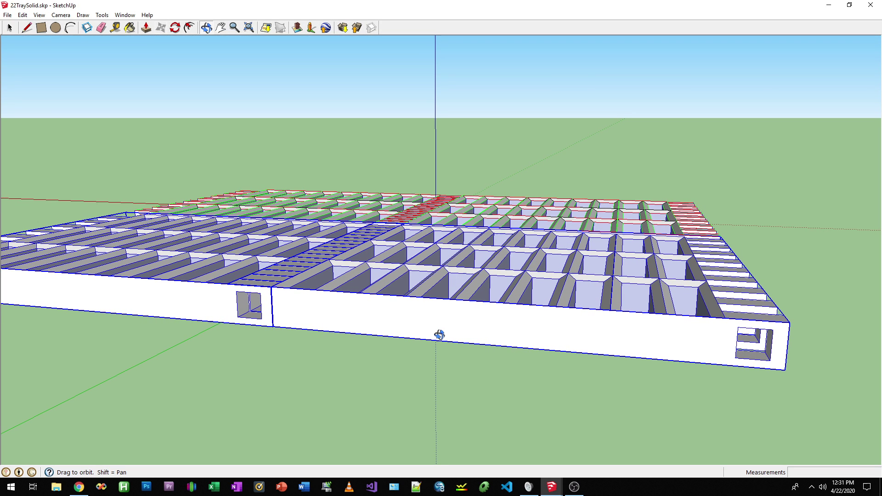
Orbit and zoom around the trays to check the front row's alignment against the back row
middle_drag(439, 334, 439, 246)
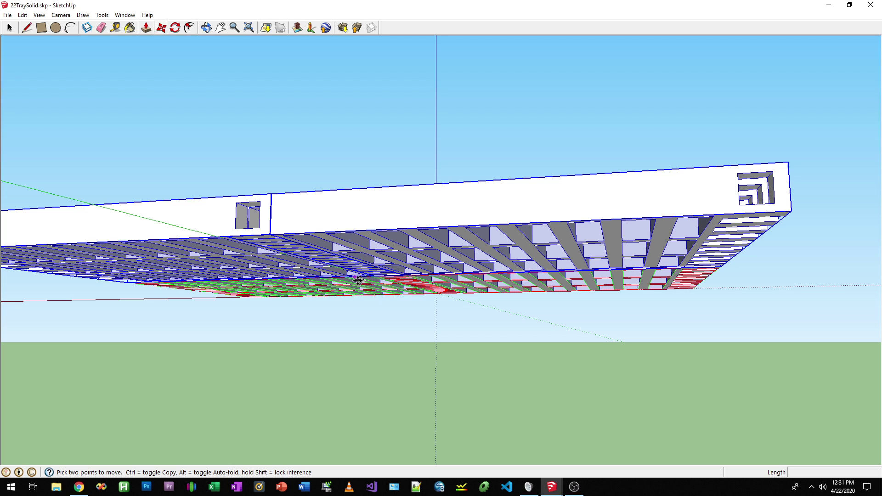
middle_drag(321, 213, 319, 299)
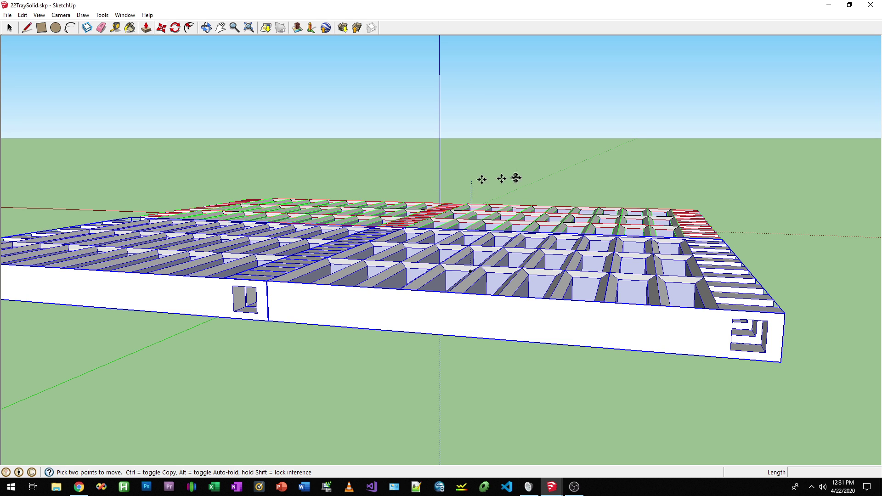
middle_drag(505, 178, 471, 212)
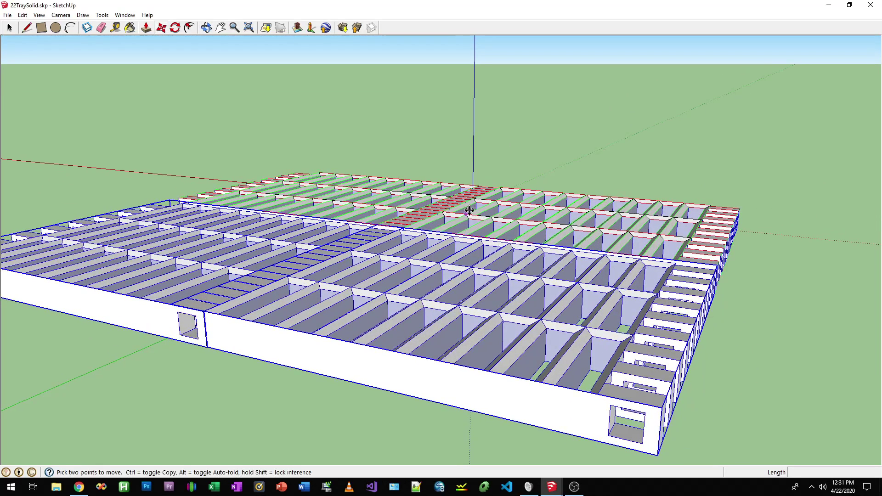
scroll(358, 220, down, 4)
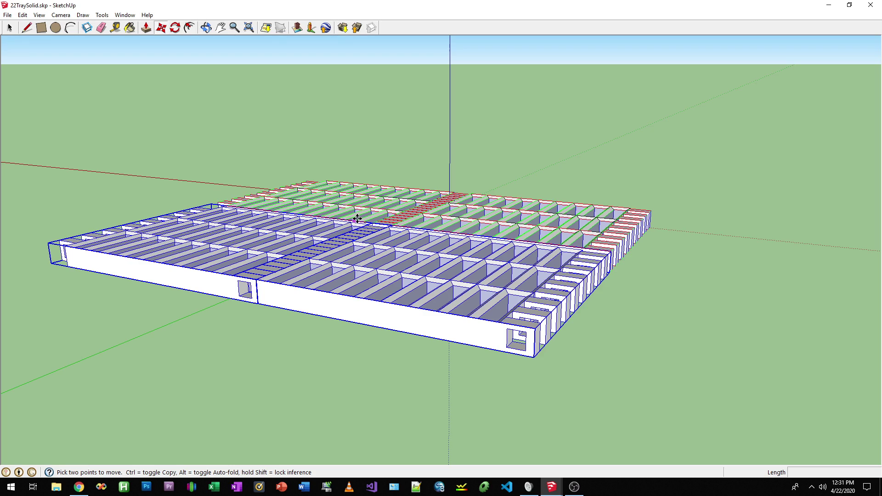
Alternate orbiting and moving to bring the front row level and flush with the rear row
middle_drag(335, 216, 338, 242)
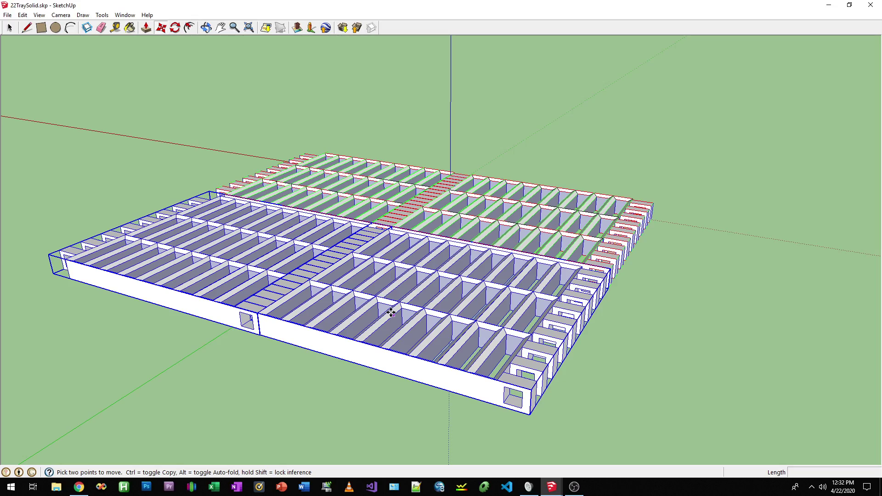
key(o)
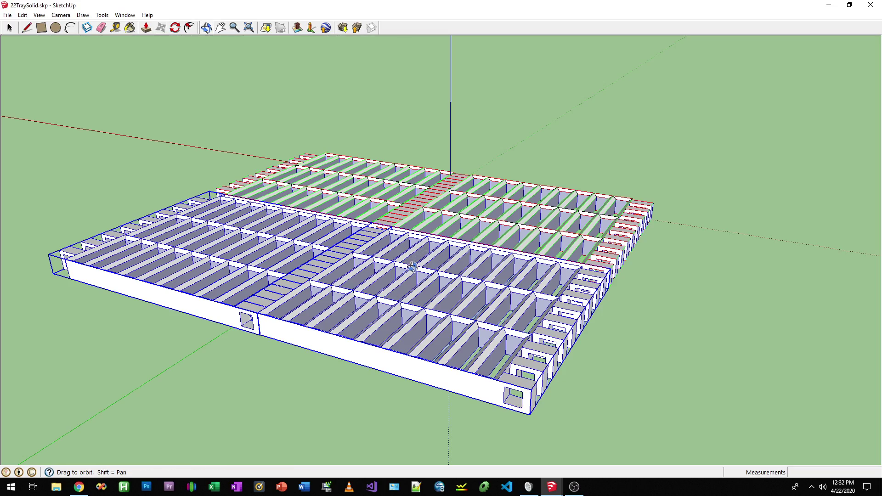
drag(412, 267, 429, 262)
key(m)
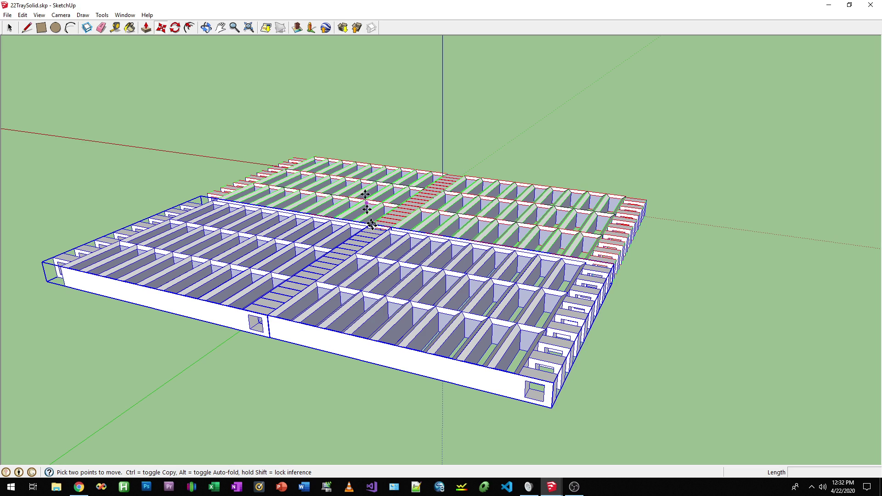
middle_drag(363, 257, 476, 223)
key(m)
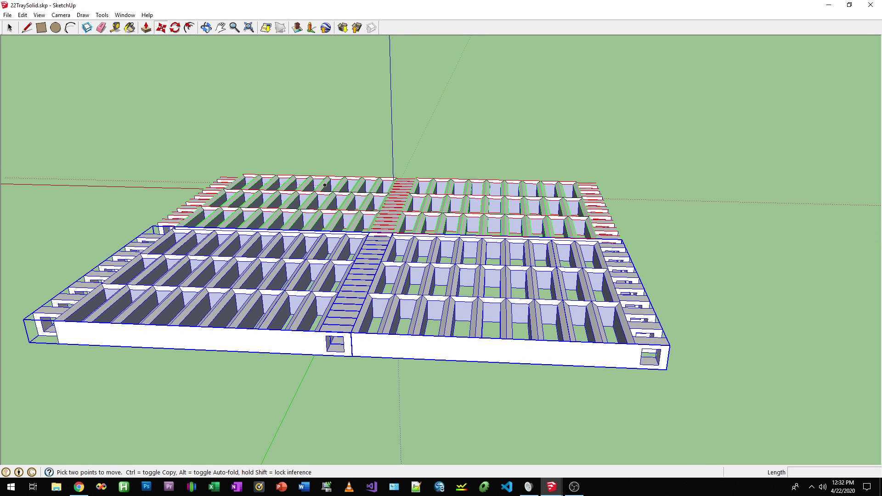